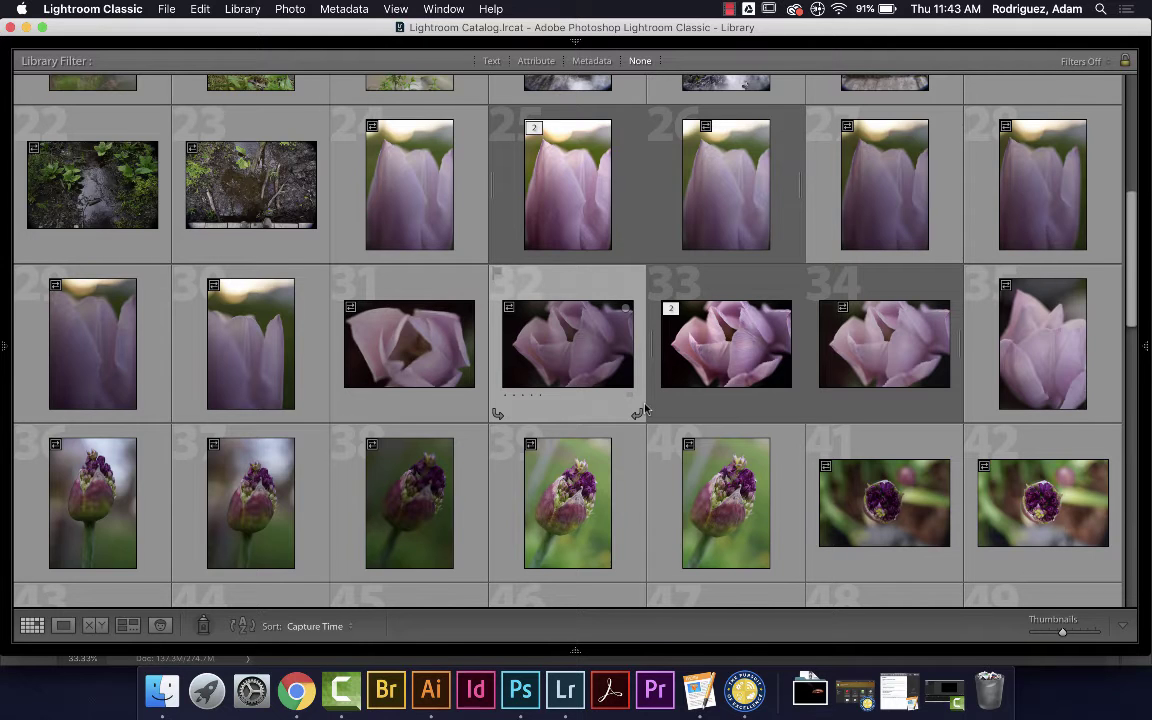
Step: Select the upright pink tulip photo, image 26, in the Lightroom Library grid
scroll(645, 410, down, 5)
scroll(645, 408, up, 4)
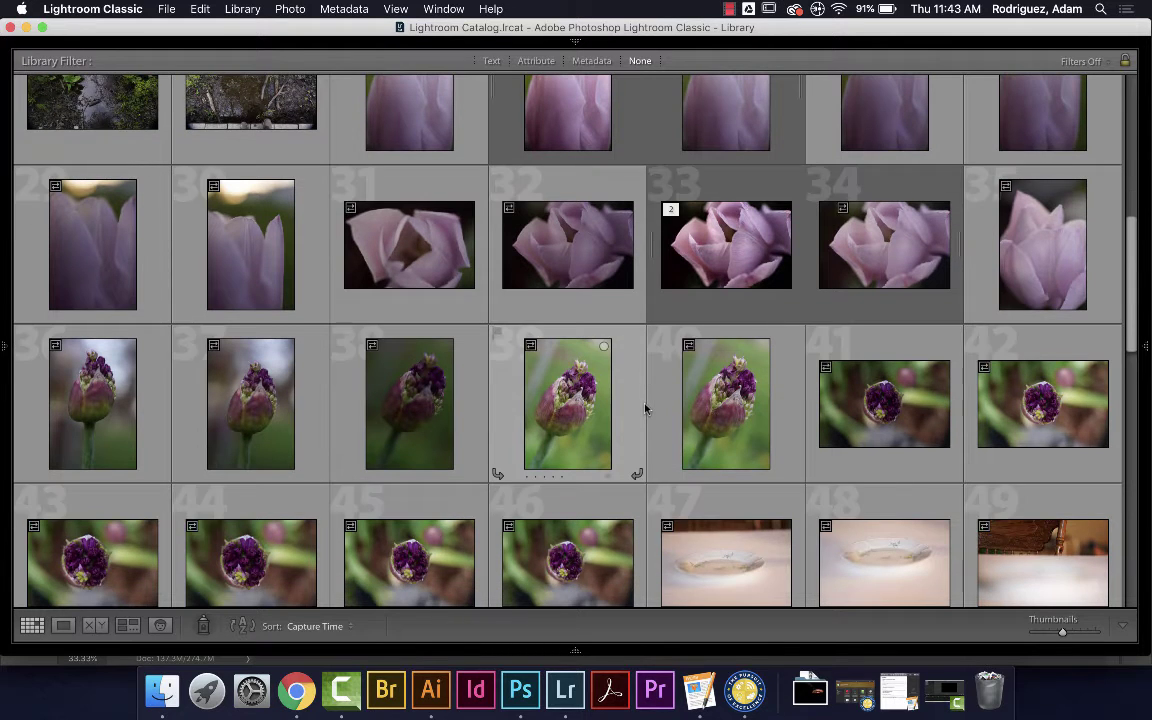
scroll(645, 410, up, 3)
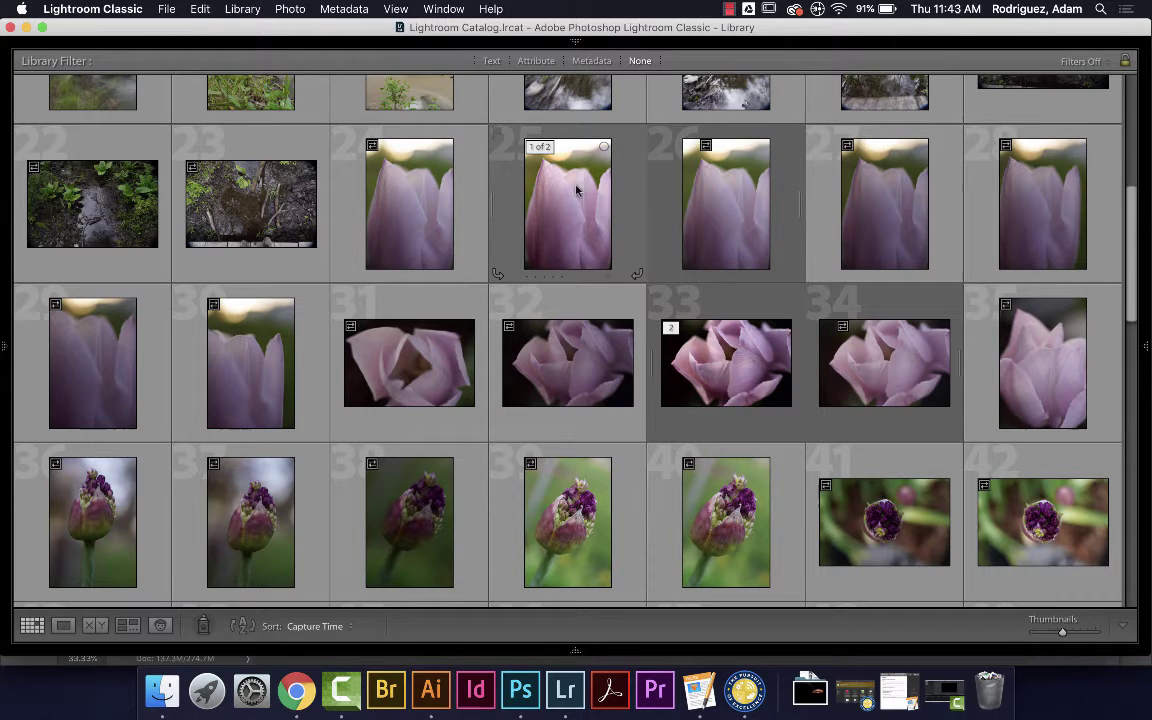
click(747, 204)
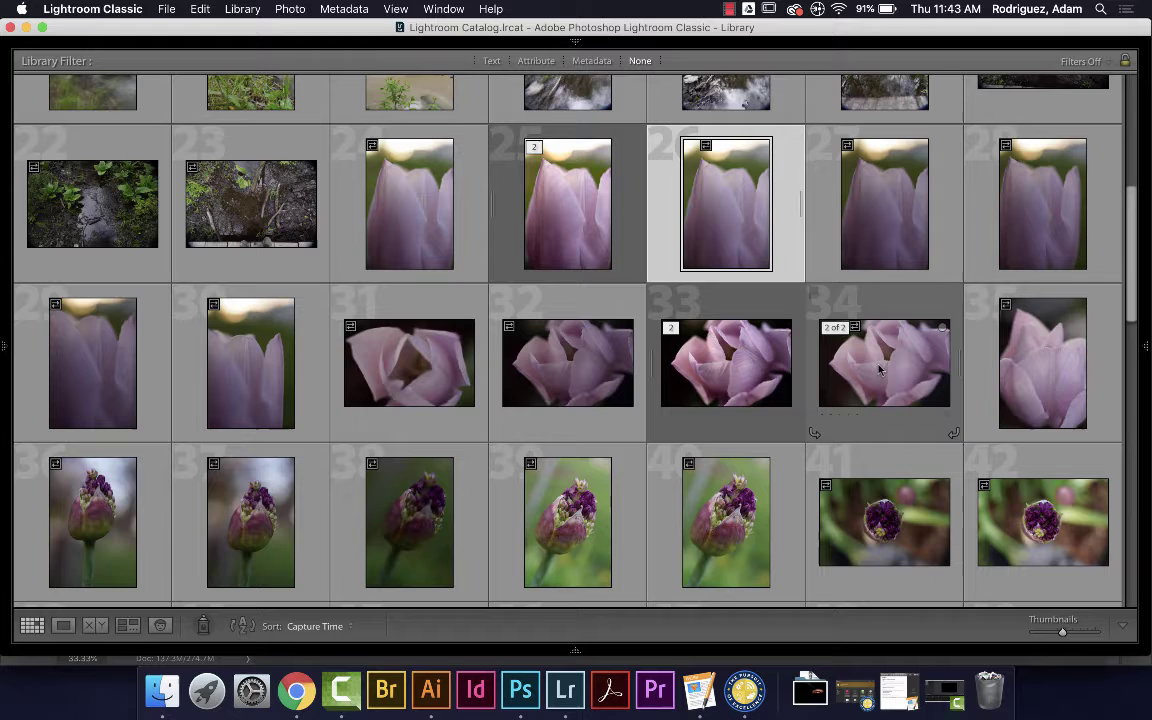
scroll(730, 222, up, 2)
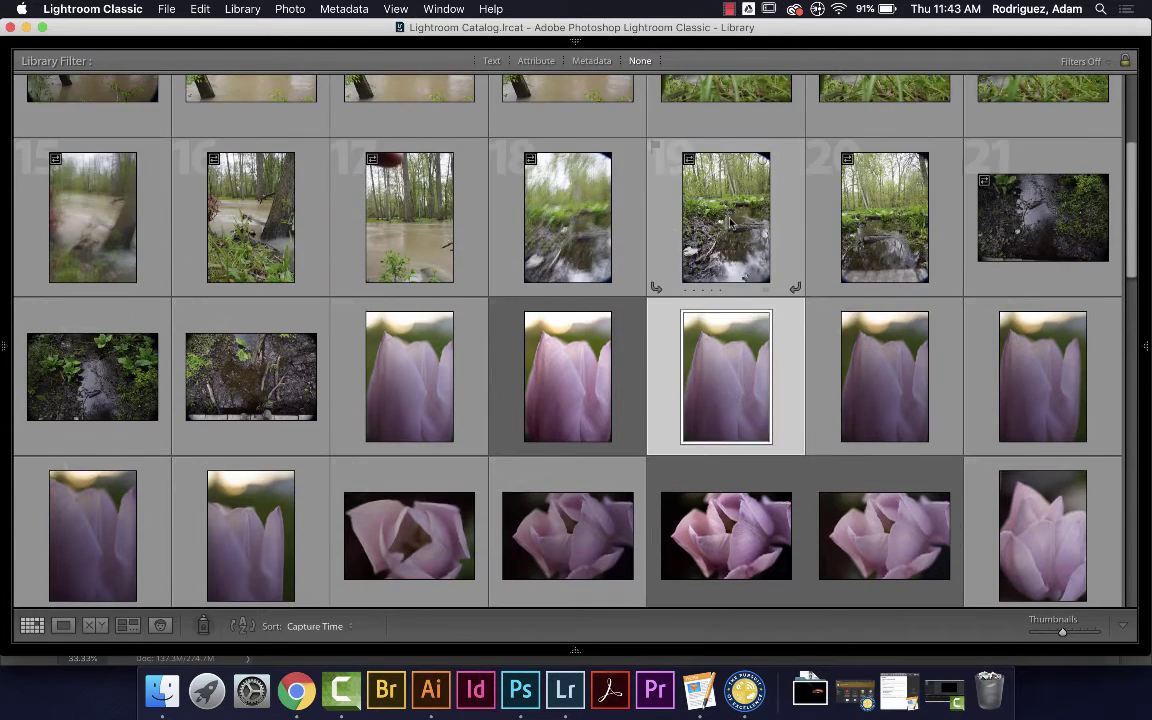
scroll(730, 222, down, 4)
scroll(730, 222, up, 3)
scroll(730, 222, down, 2)
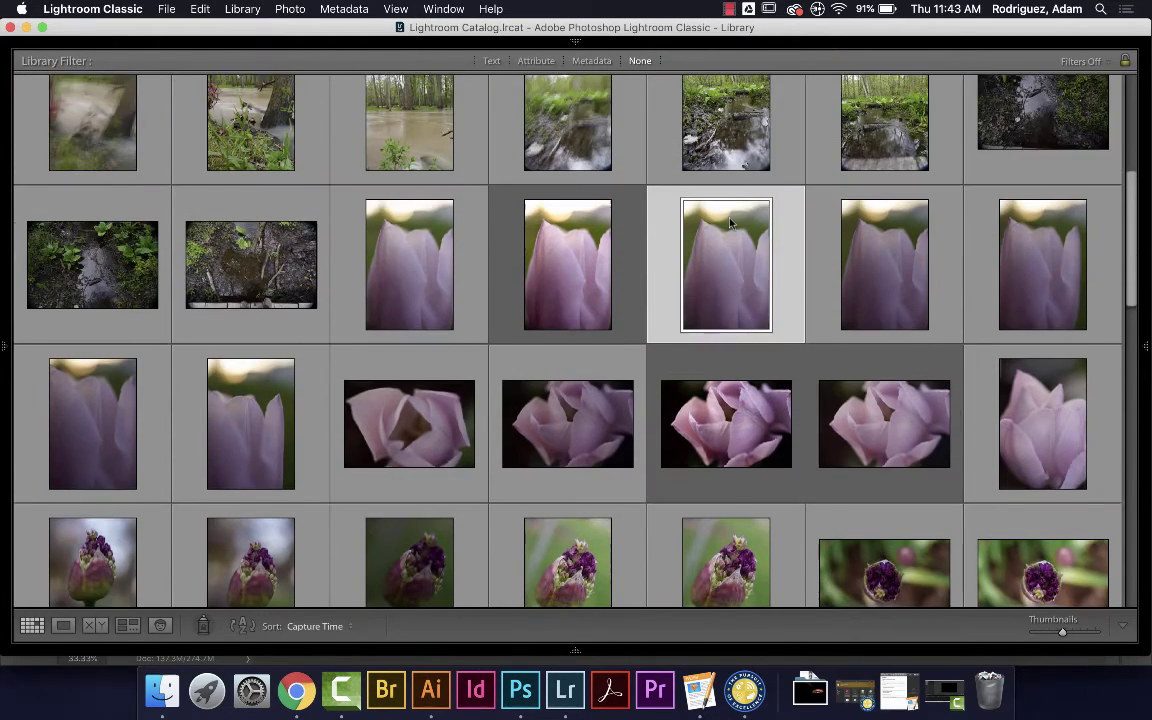
Step: Open the tulip photo's Edit In menu and switch to Photoshop showing DSC03523-Edit.tif
right_click(730, 222)
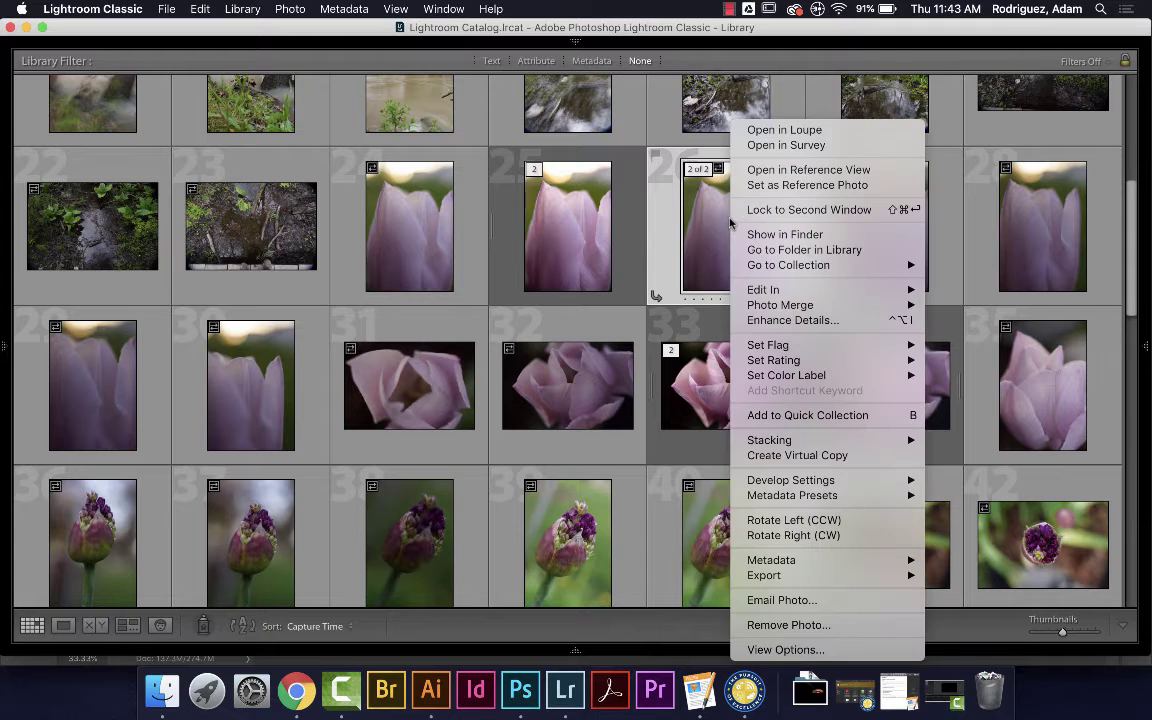
mouse_move(760, 289)
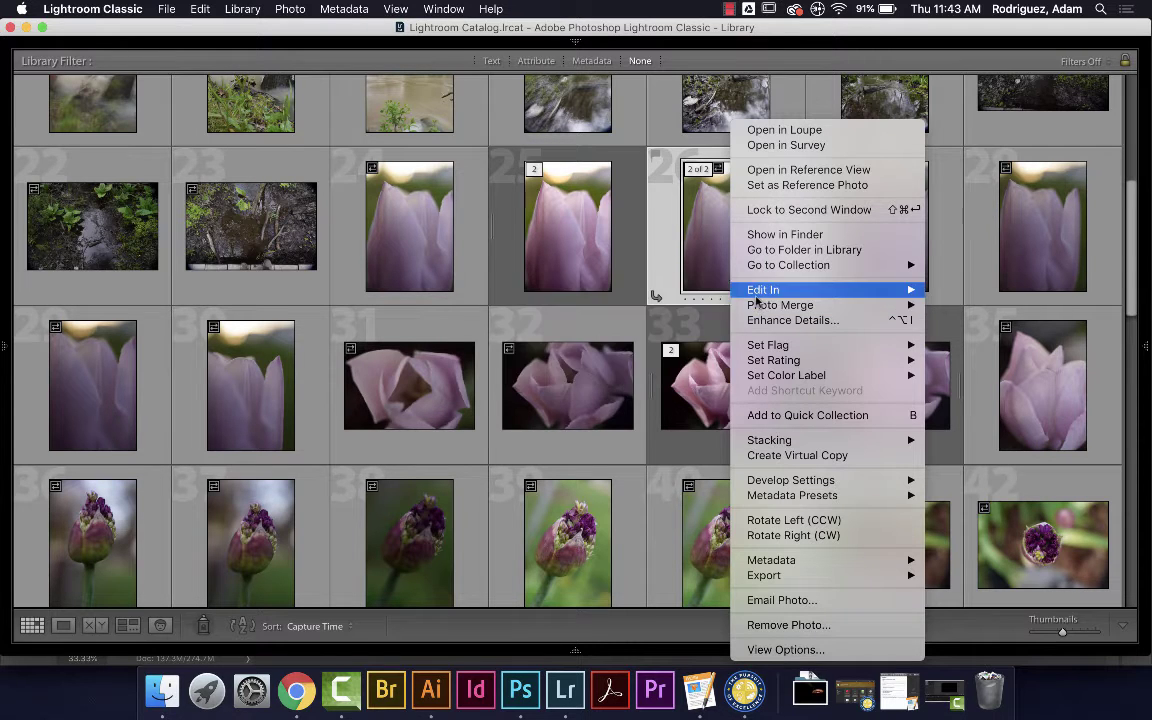
click(533, 684)
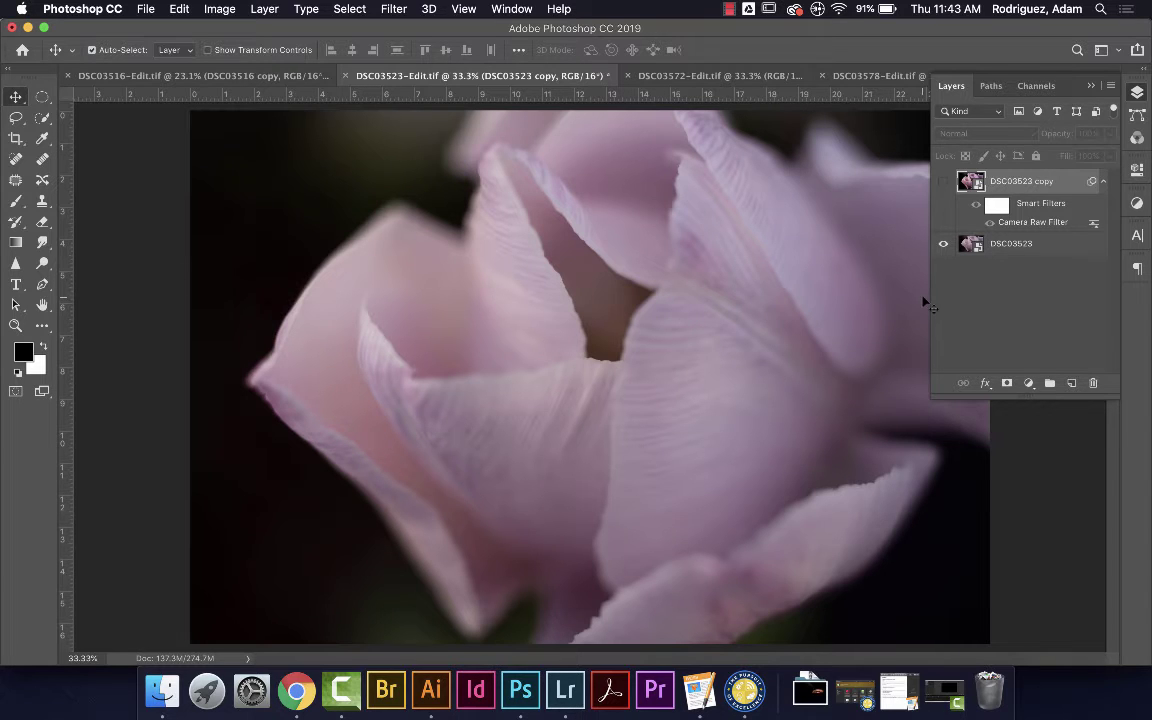
Step: Hide the DSC03523 copy layer to reveal the original tulip and collapse the Layers panel
click(943, 184)
click(1092, 87)
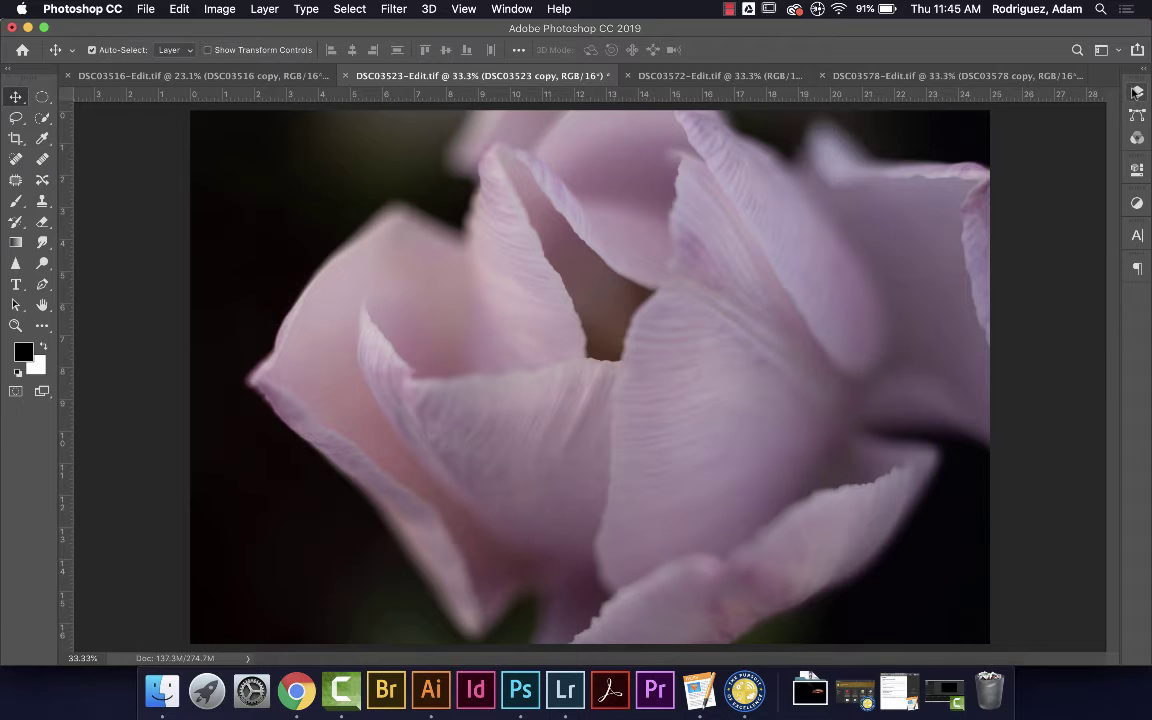
Step: Reopen the Layers panel with F7
key(F7)
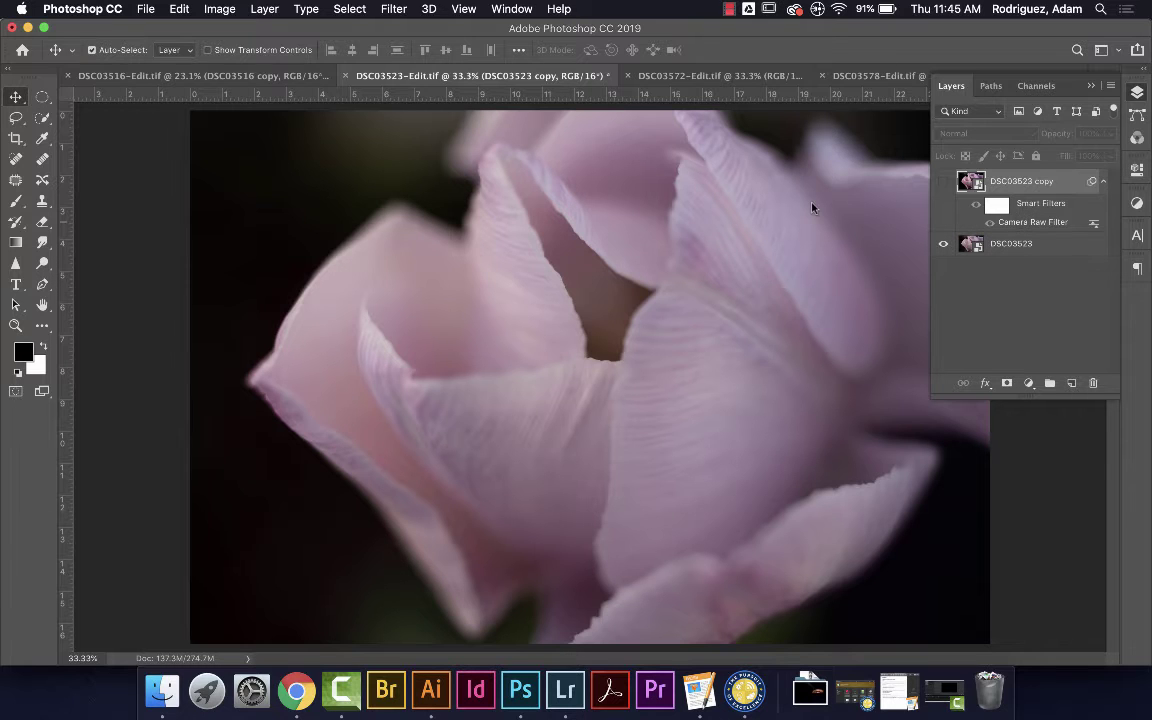
Step: Open the Camera Raw filter and cancel it without making changes
key(super+shift+a)
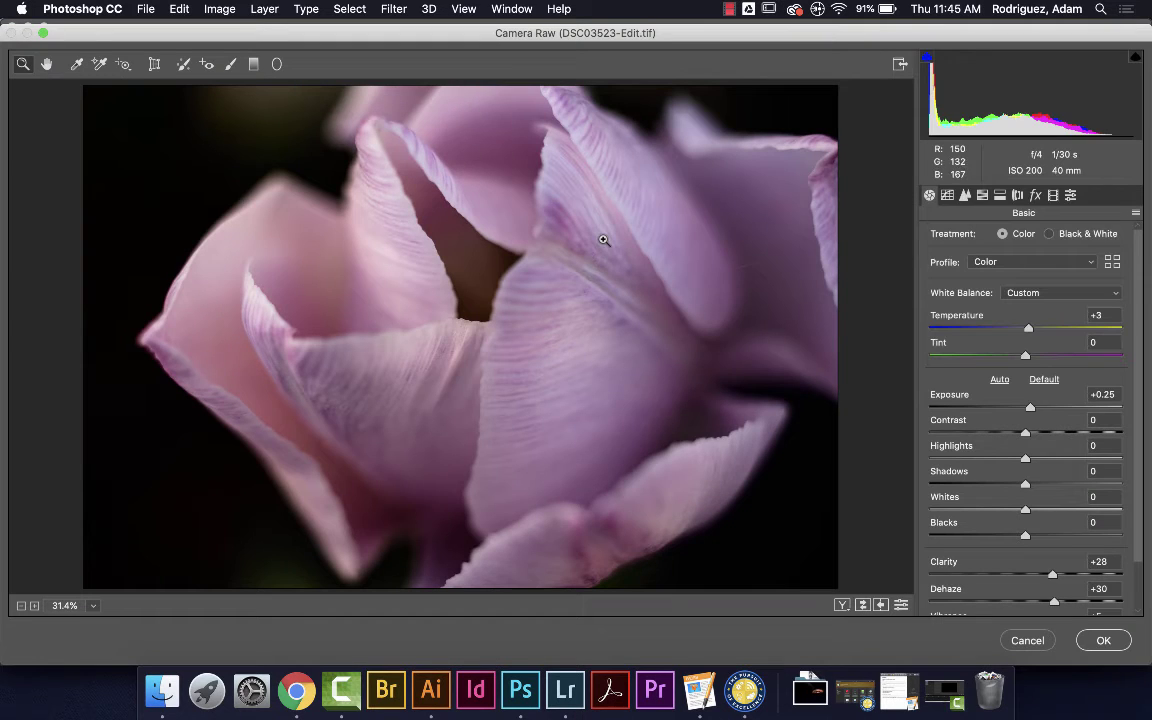
click(1027, 638)
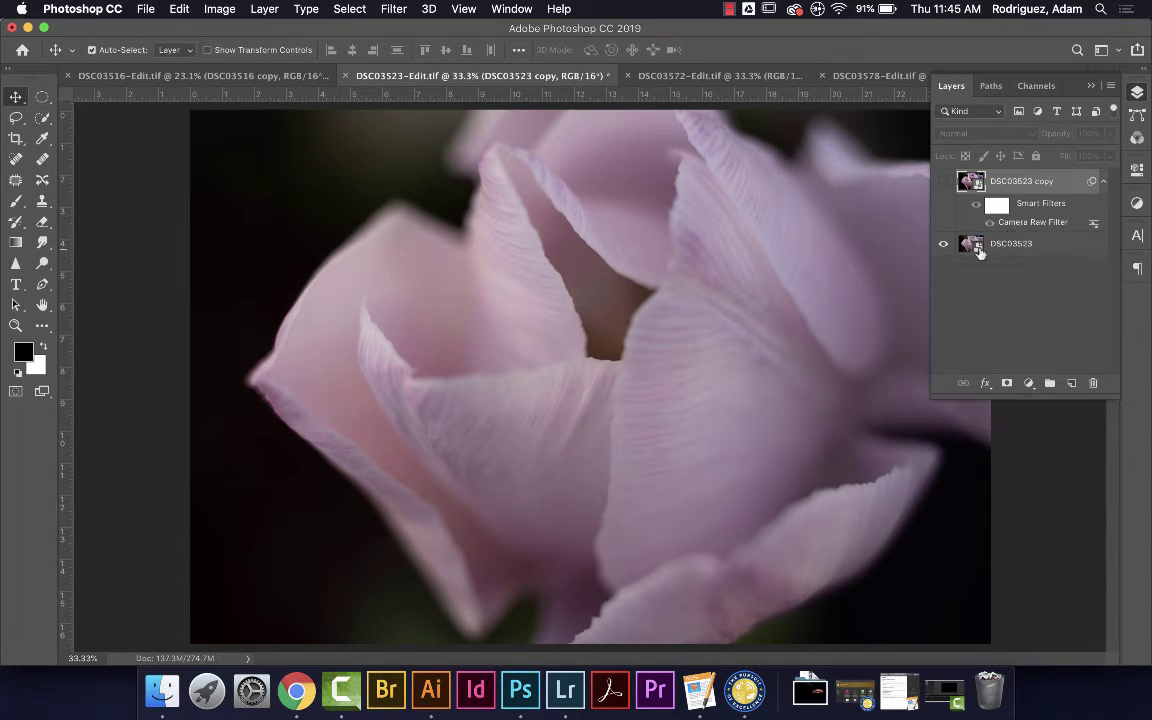
click(390, 9)
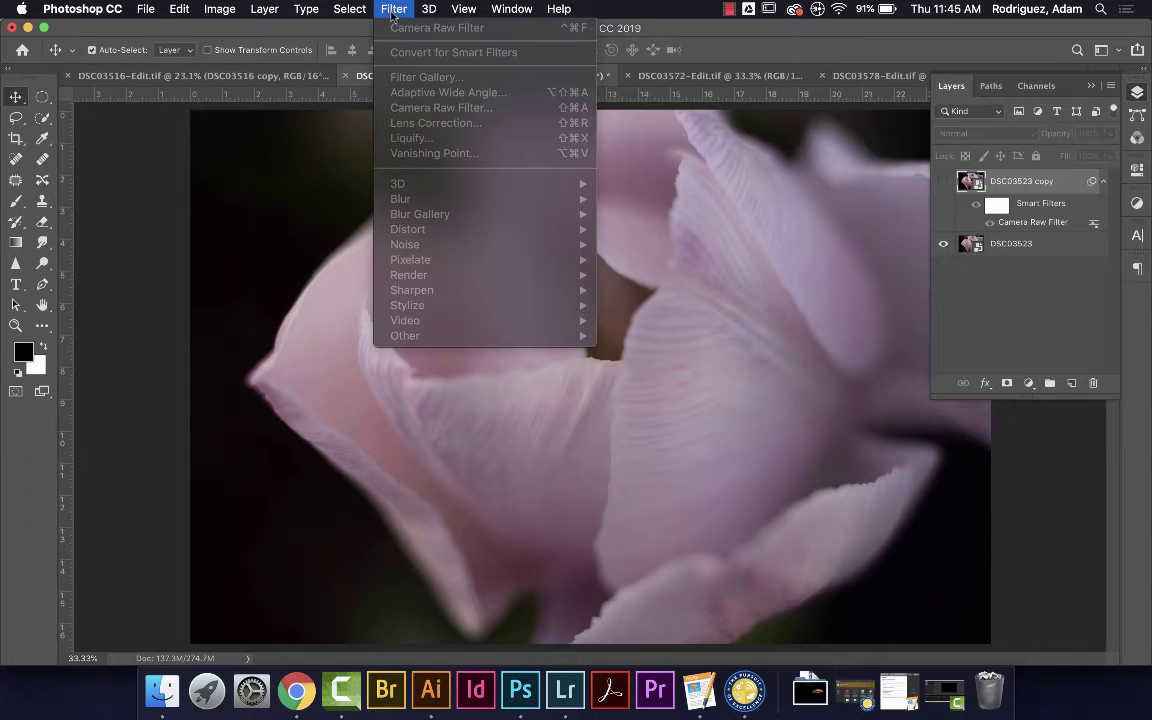
click(943, 181)
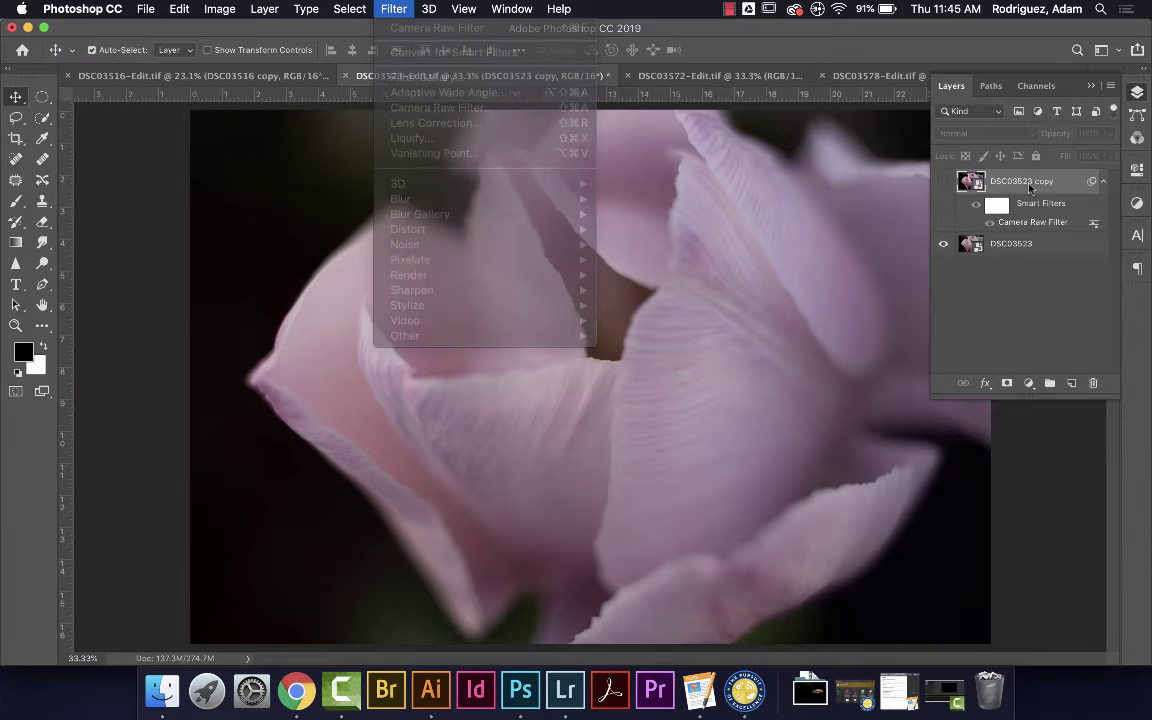
Step: Show the DSC03523 copy layer again and choose Filter > Camera Raw Filter
click(943, 181)
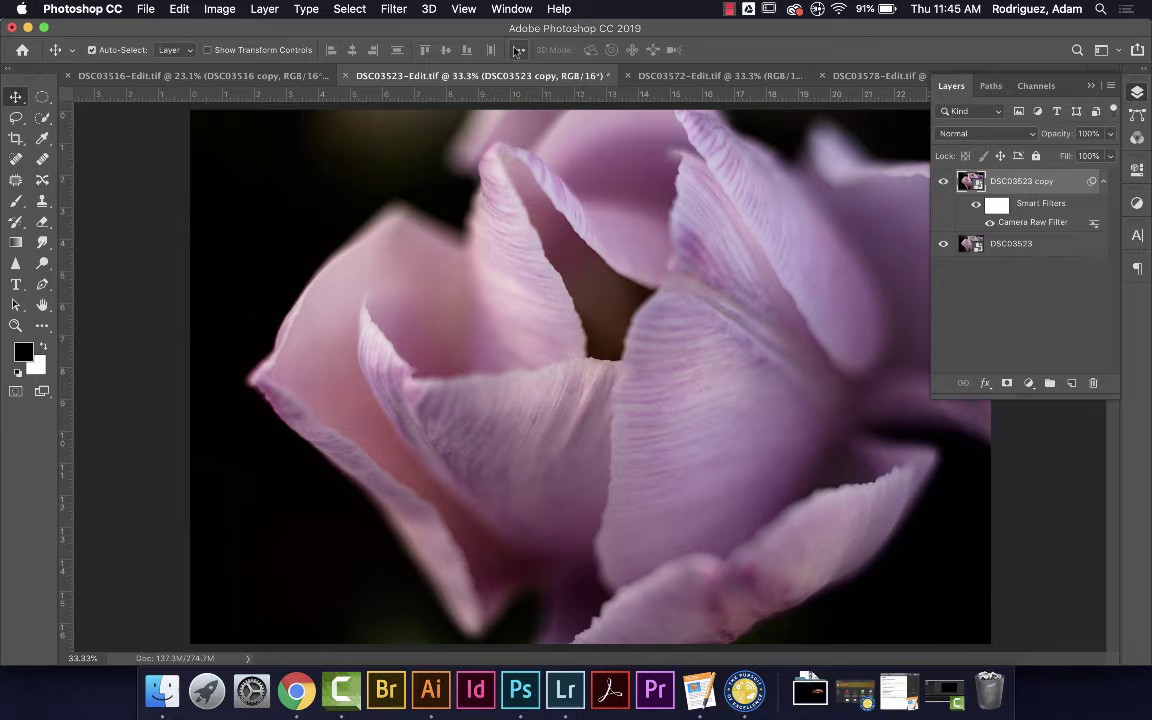
click(393, 10)
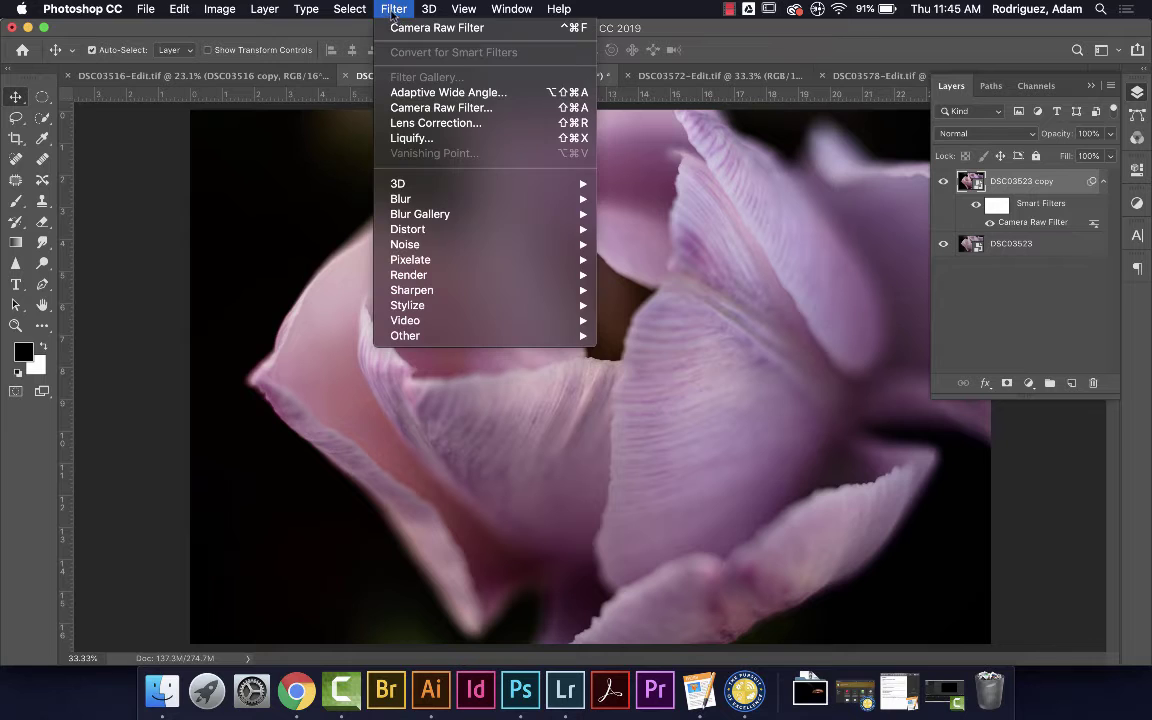
click(433, 108)
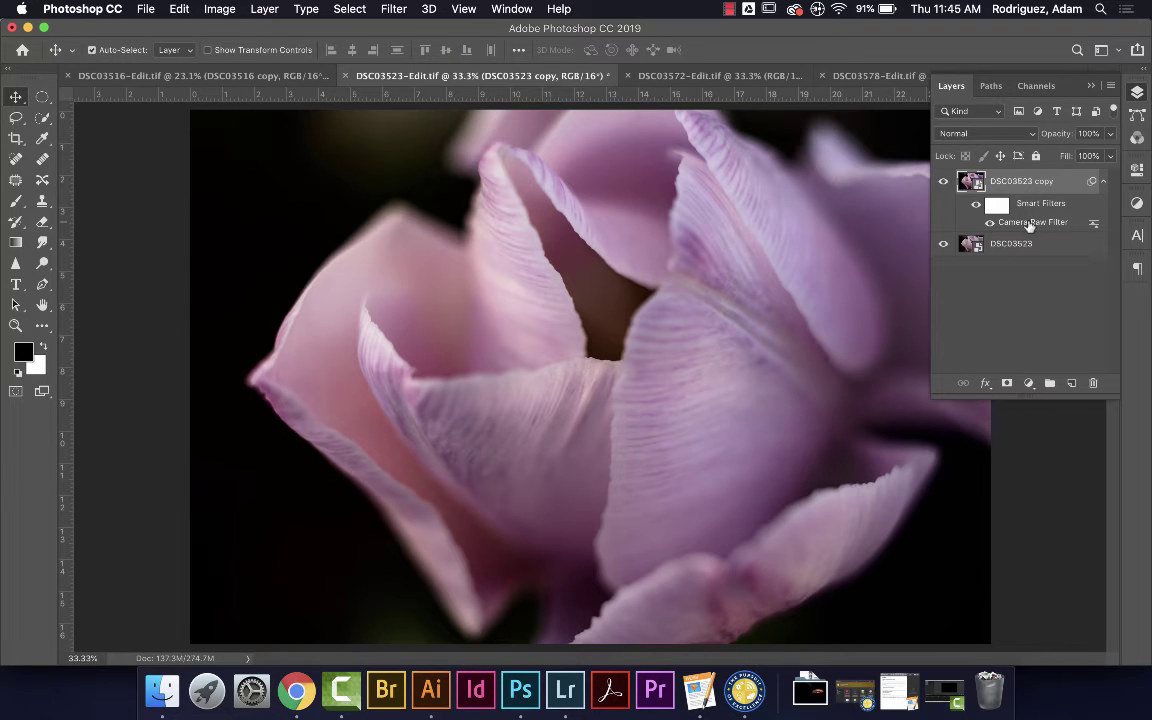
Step: Reopen the copy layer's Camera Raw Filter and view Detail: sharpening Amount 28, Radius 1.0, Detail 25
double_click(1030, 224)
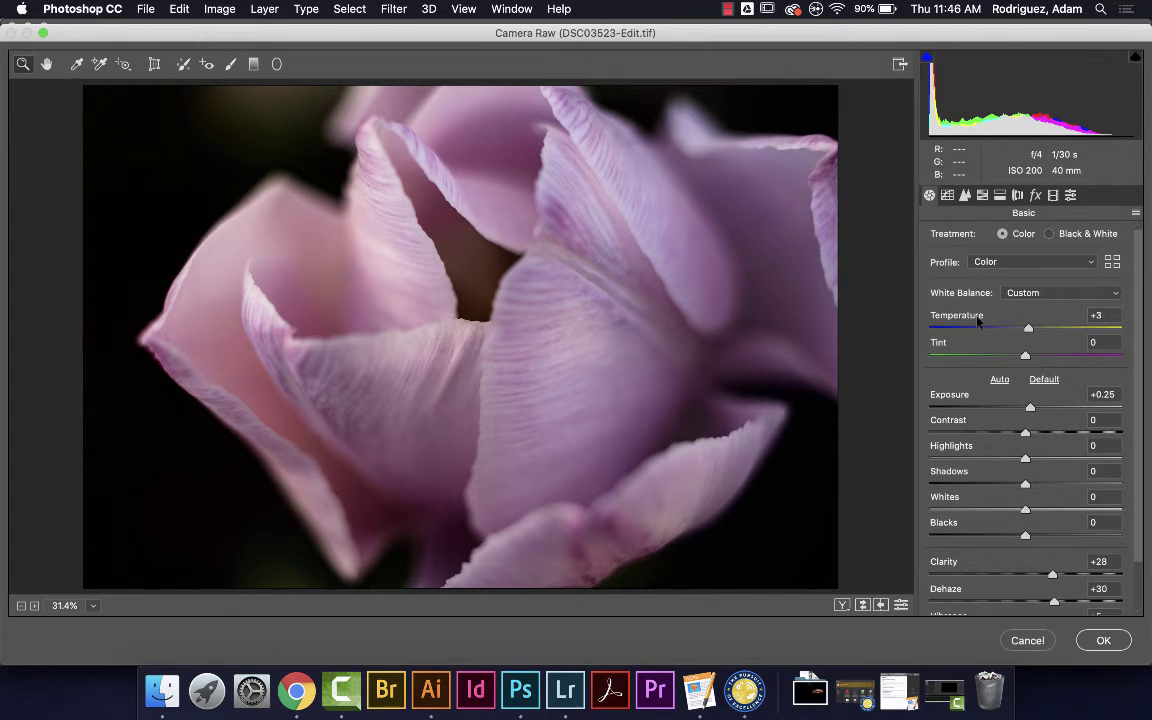
click(966, 198)
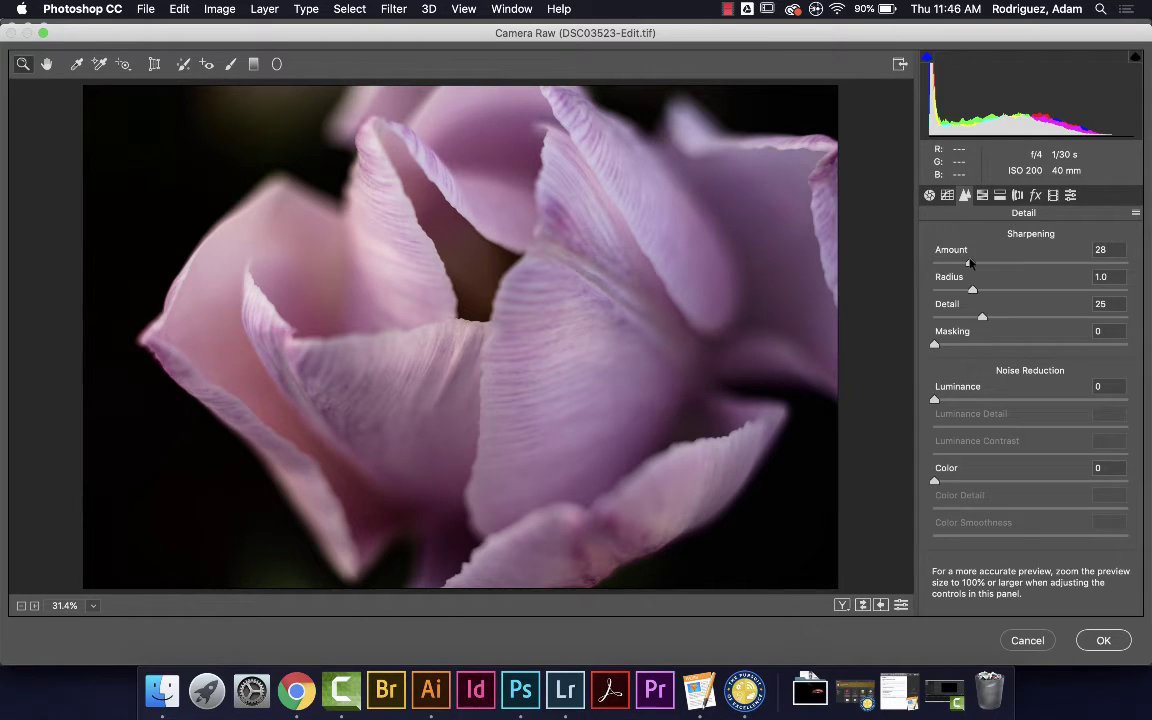
Step: Review the Tone Curve, then return to Basic: Temperature +3, Exposure +0.25, Clarity +28, Dehaze +30
click(932, 196)
click(946, 196)
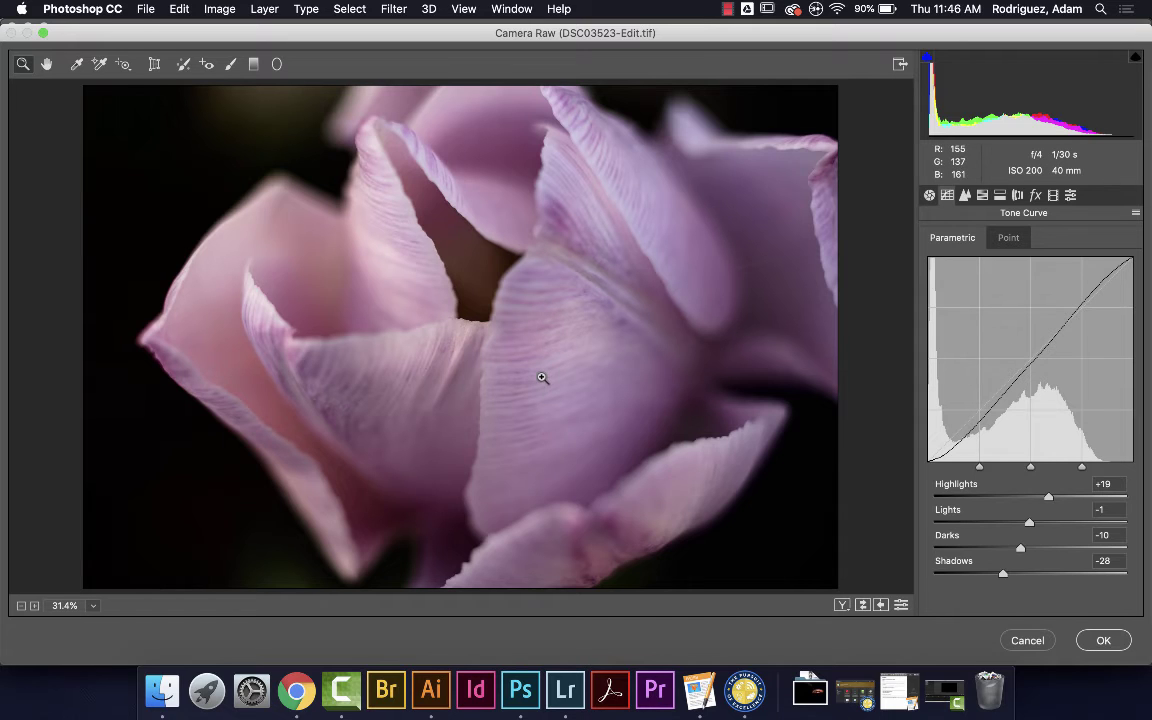
click(929, 195)
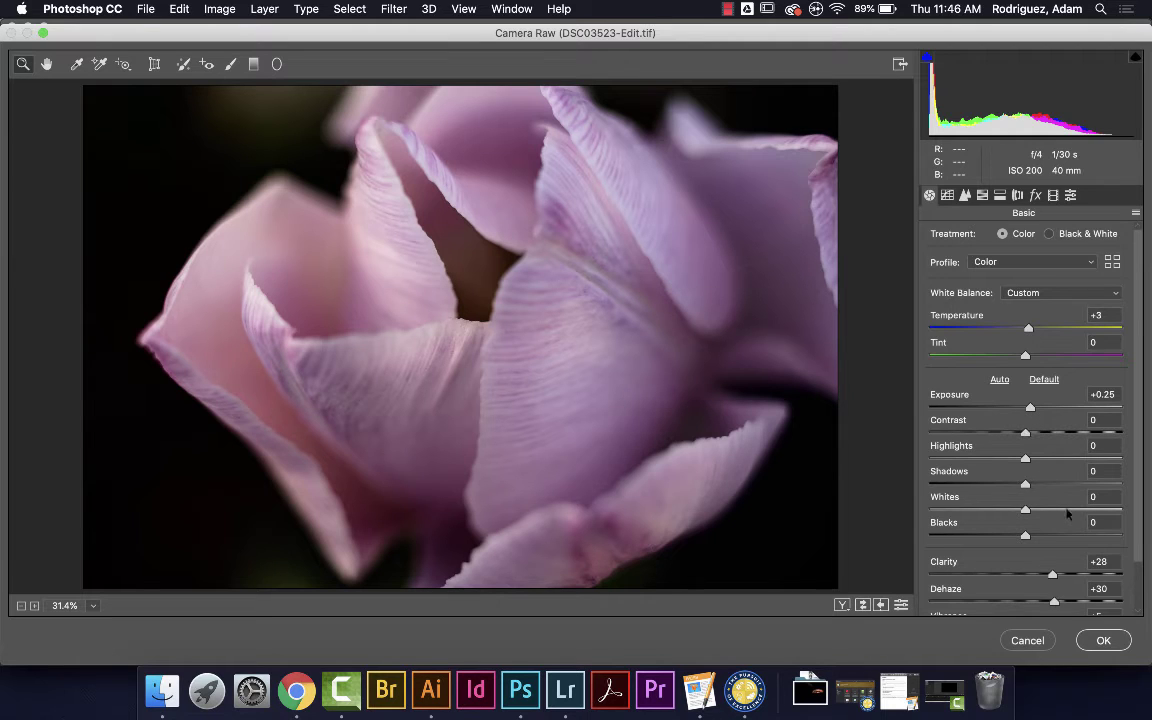
Step: Check Vibrance and Saturation, then view Effects with Grain and Post Crop Vignetting at 0
scroll(1062, 476, down, 2)
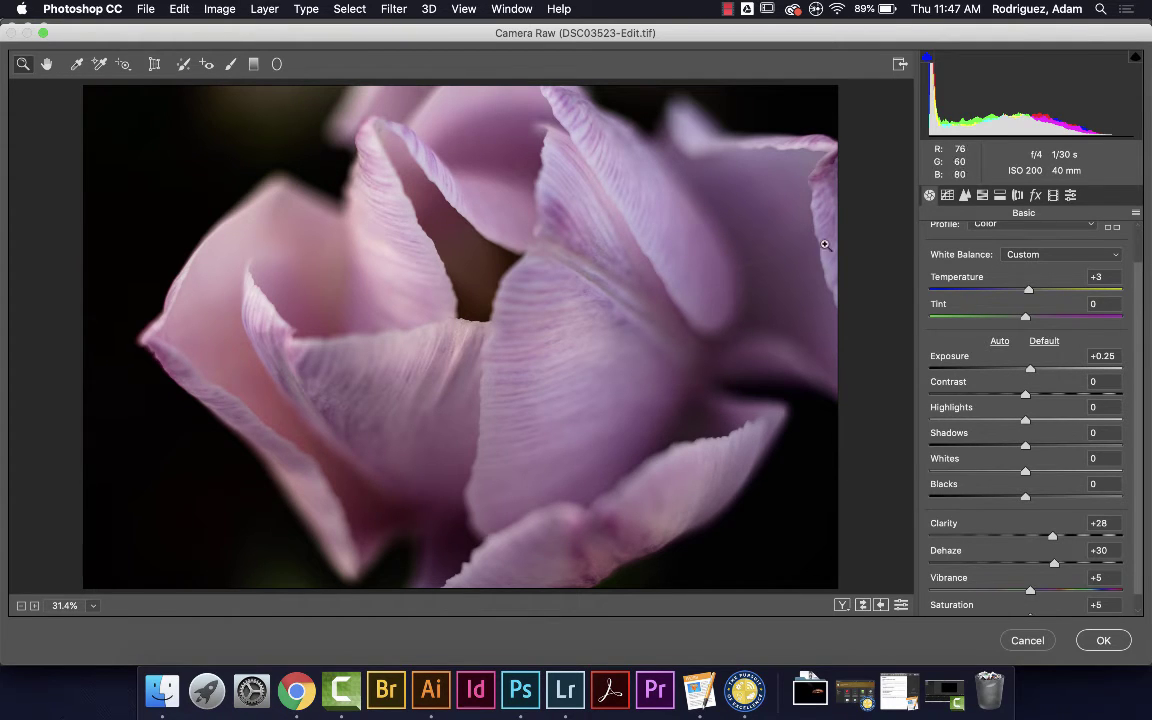
click(1036, 196)
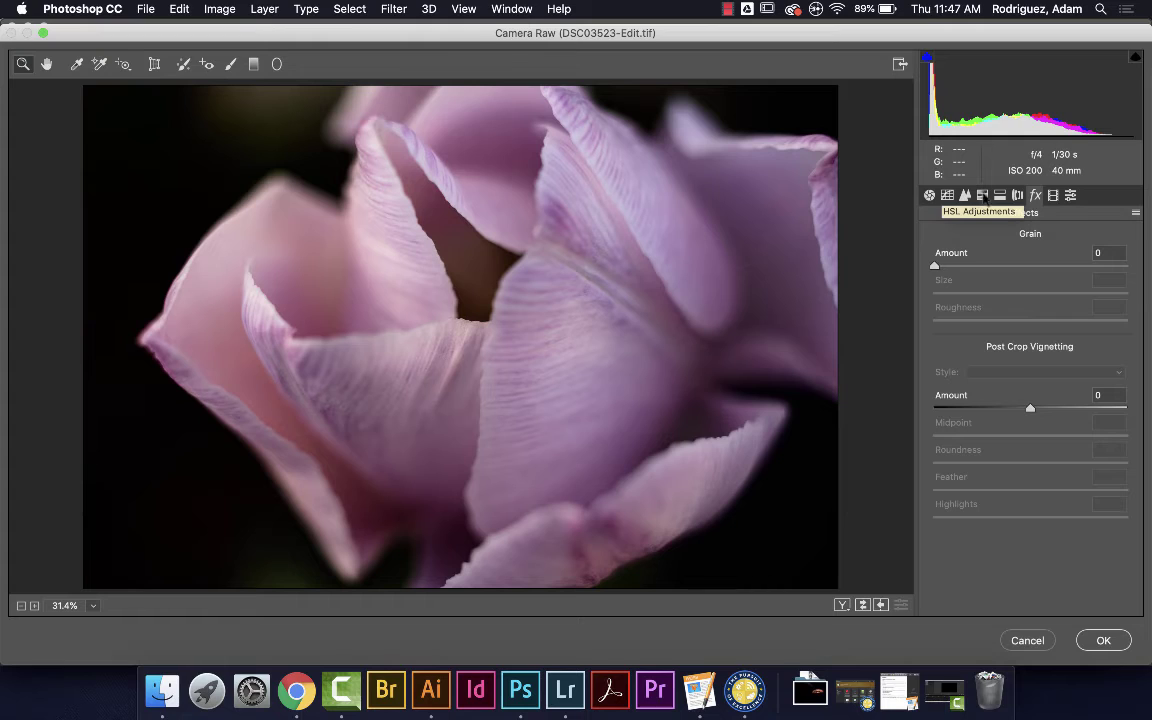
Step: Review split toning hues 275 and 296, then apply the Camera Raw filter with OK
click(999, 196)
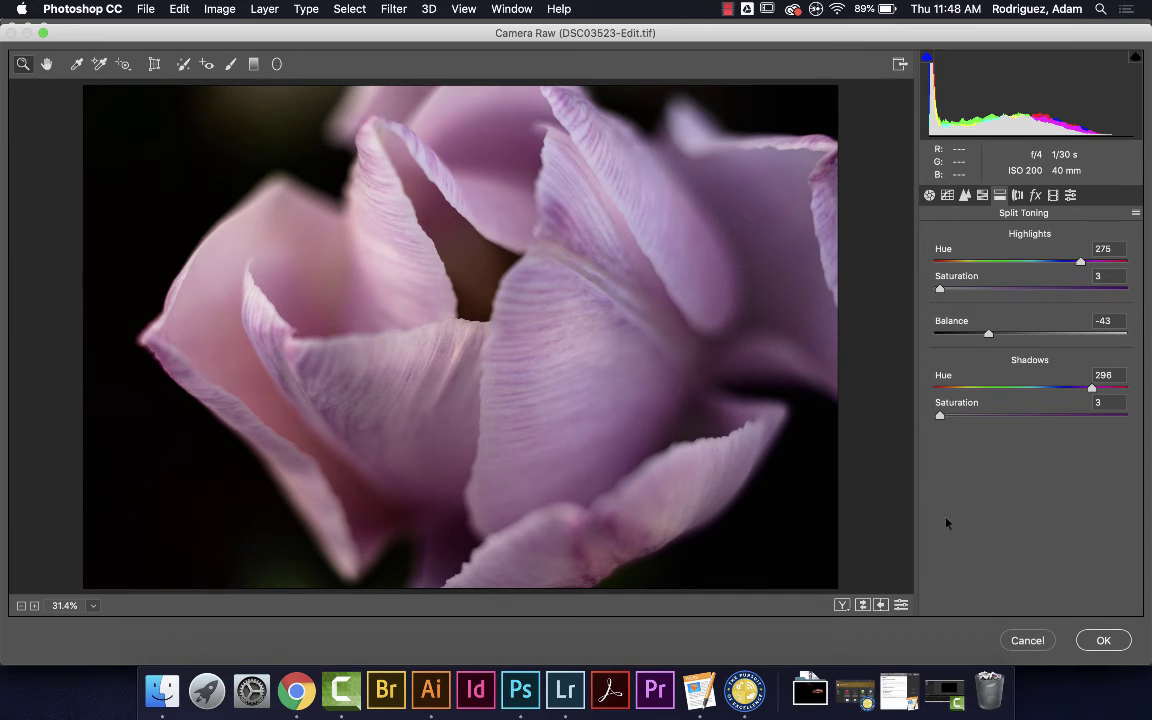
click(1104, 641)
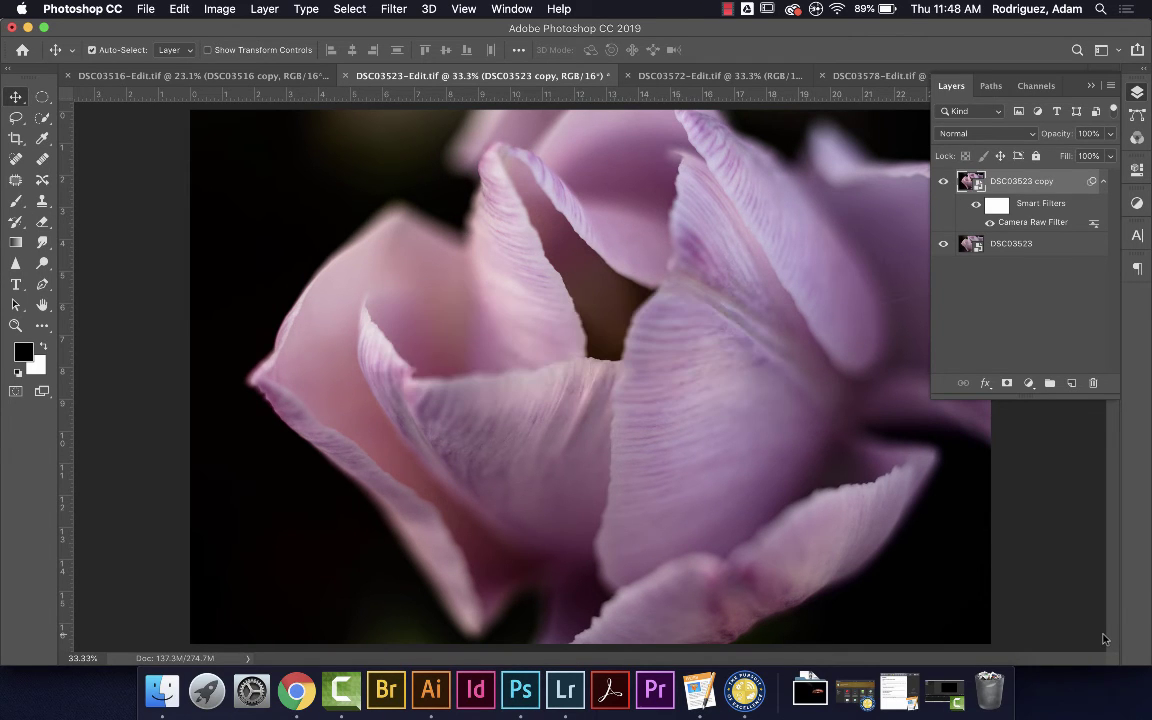
Step: Toggle the filtered copy layers of DSC03523 and DSC03516 off and on to compare before/after
click(942, 183)
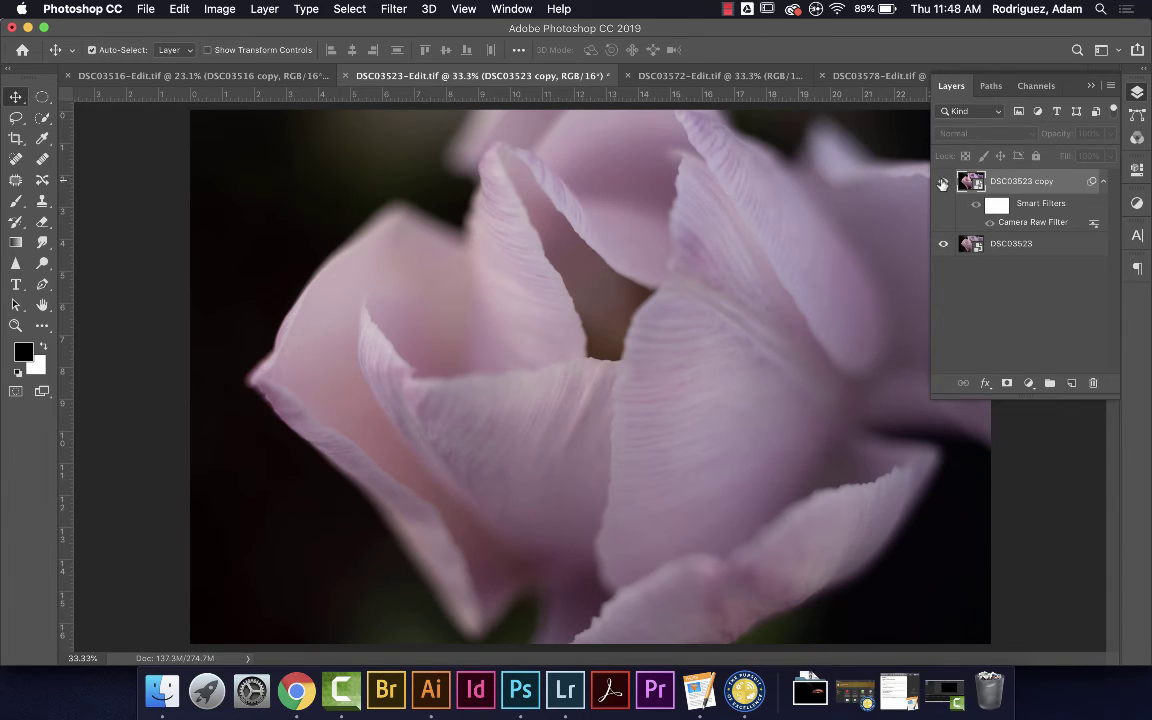
click(942, 183)
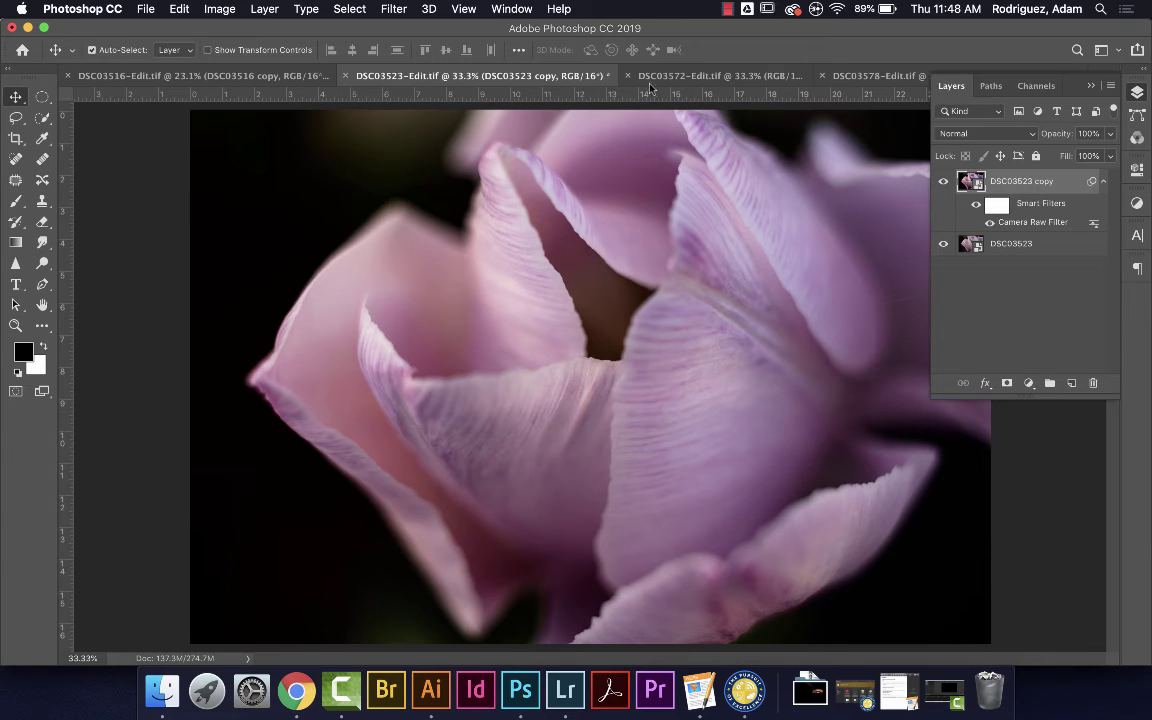
click(258, 76)
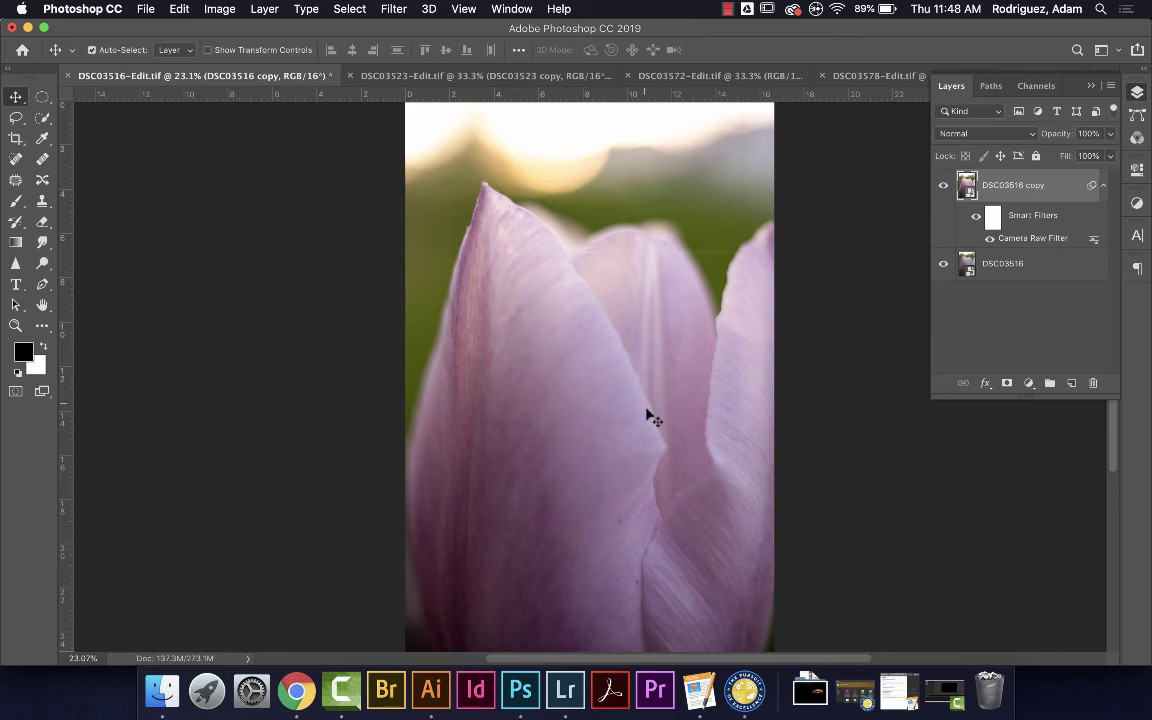
click(943, 187)
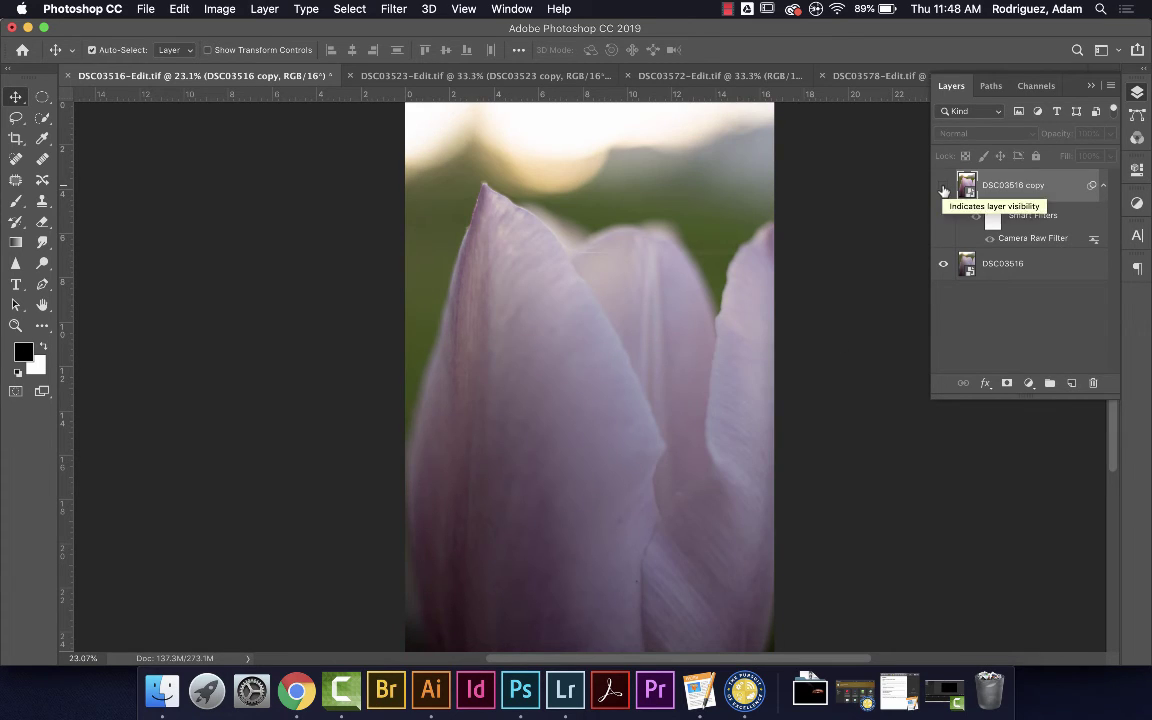
click(943, 188)
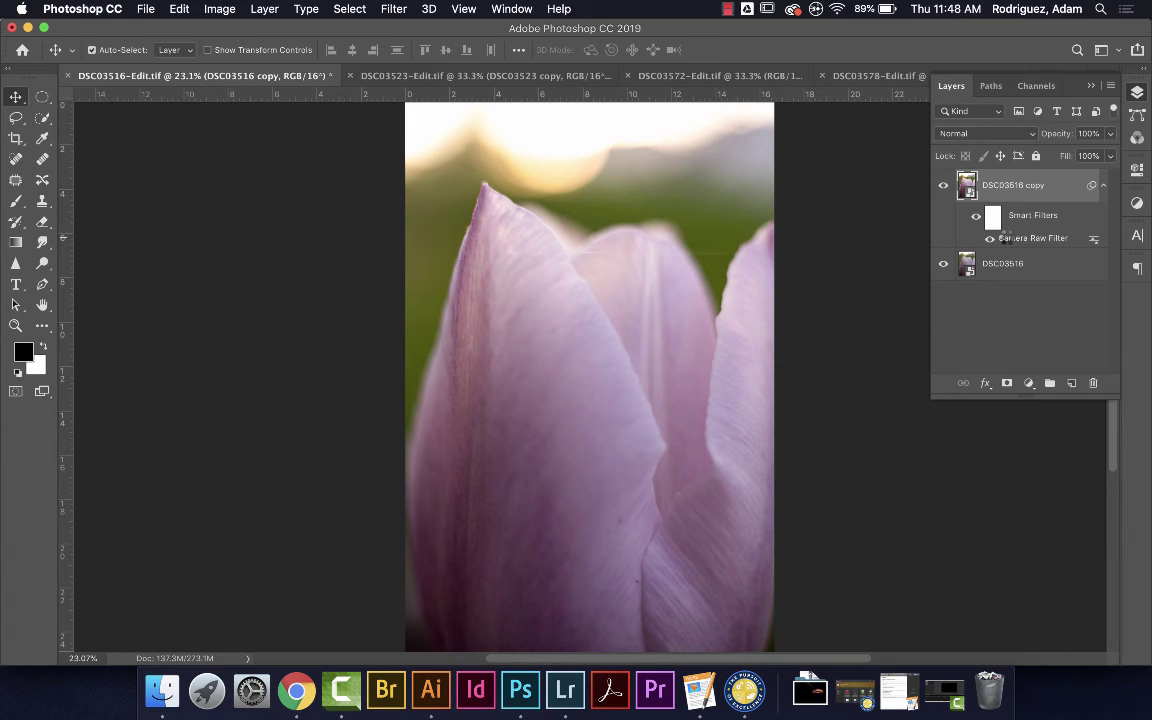
Step: Reopen DSC03516's Camera Raw filter, review its effects and tone curve, and set Temperature to +4
double_click(1005, 238)
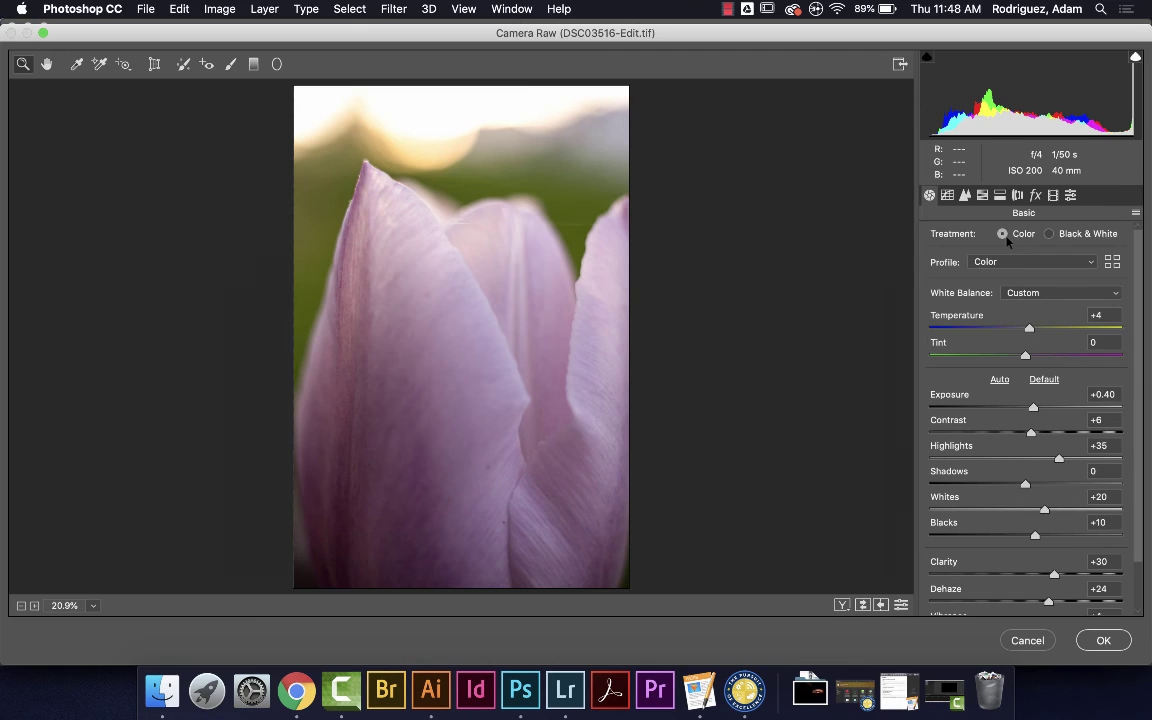
click(1035, 195)
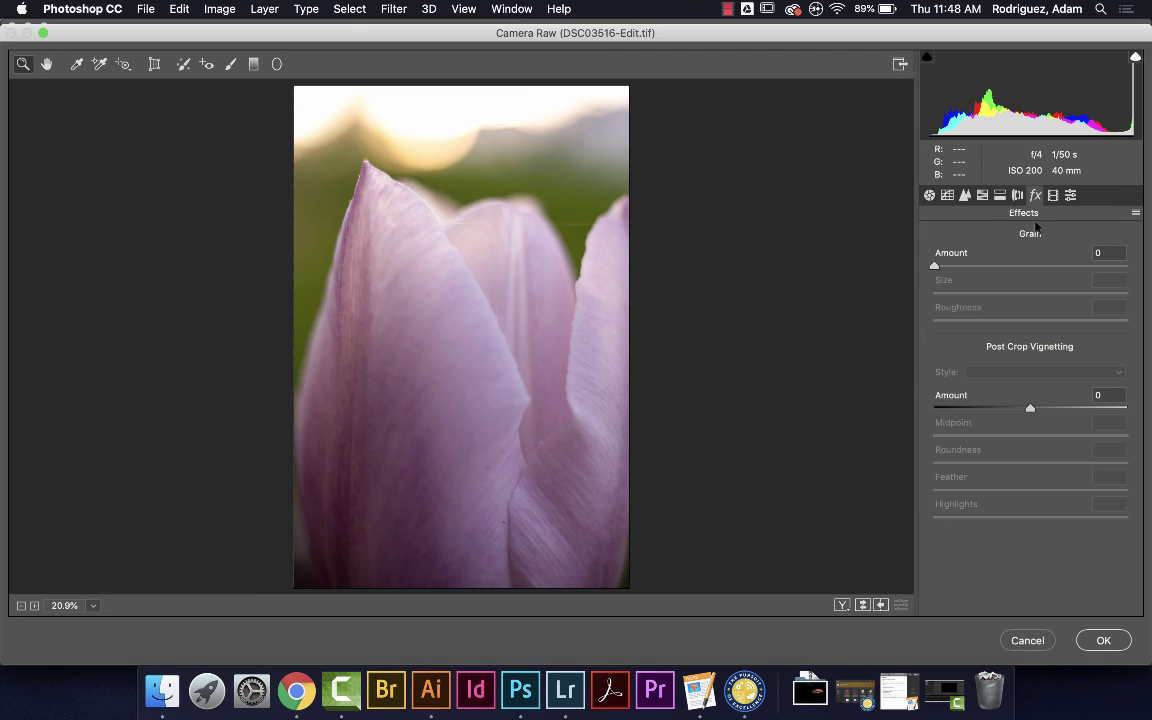
click(948, 196)
click(929, 195)
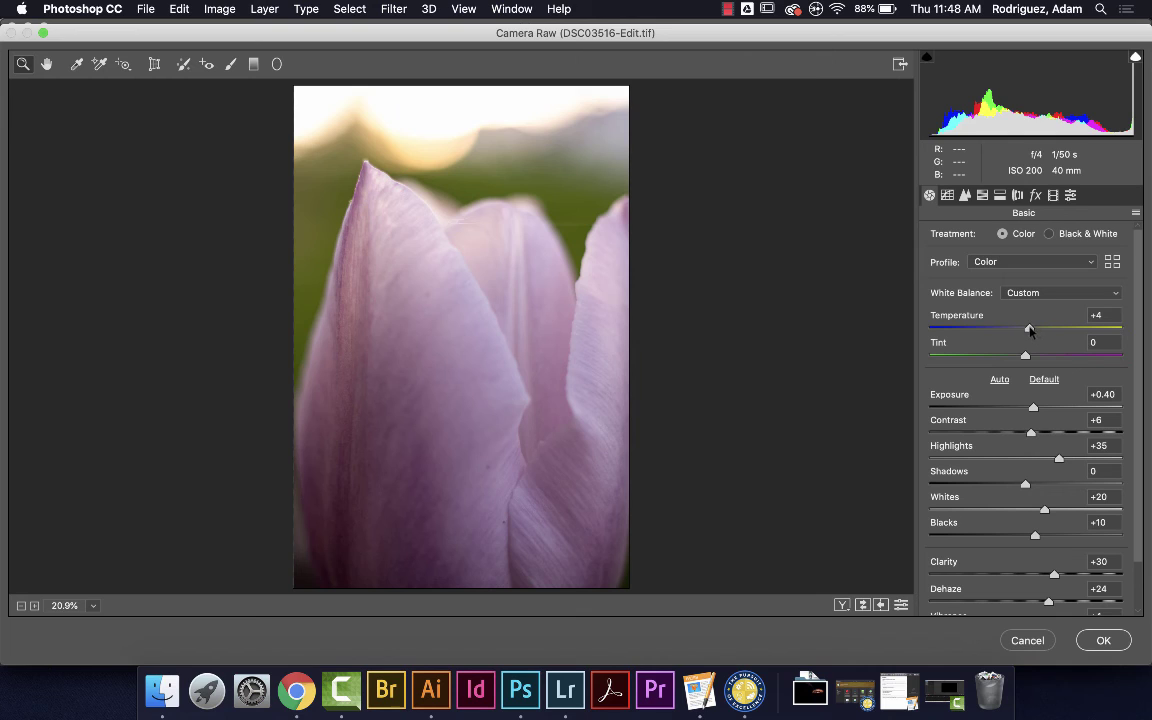
mouse_move(1030, 330)
mouse_down()
mouse_move(1012, 330)
mouse_move(1030, 333)
mouse_up()
Step: Confirm the revised Camera Raw settings on DSC03516-Edit.tif and scroll down the canvas
click(1103, 640)
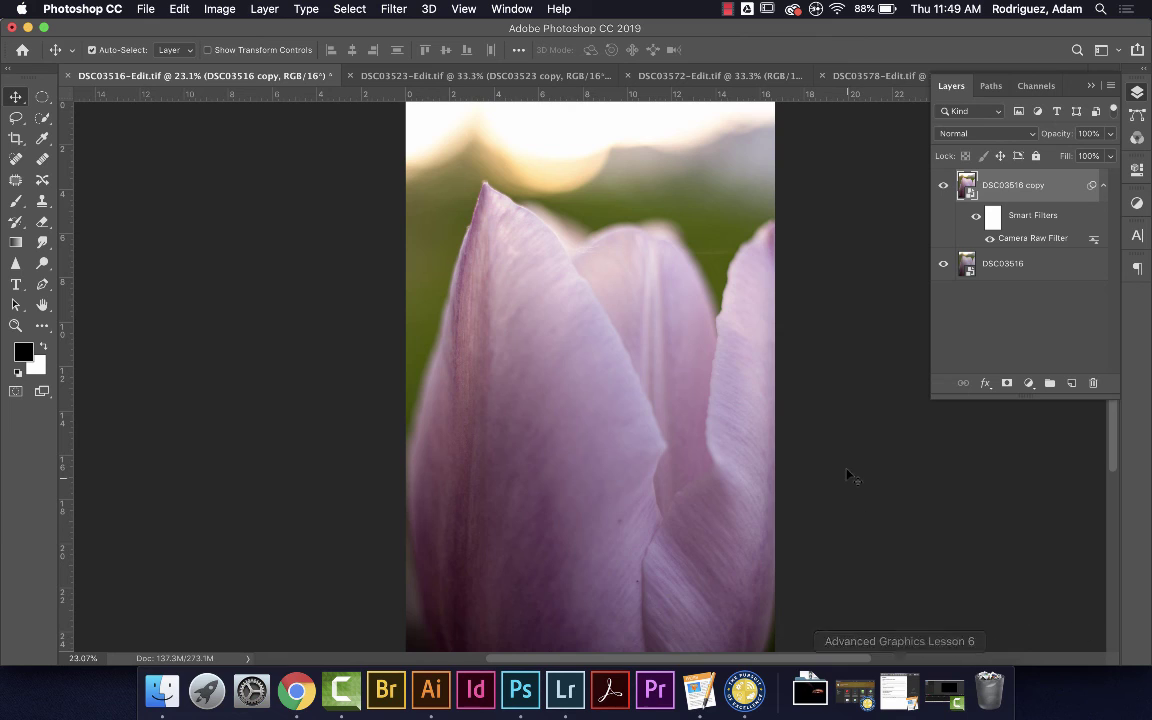
scroll(849, 477, down, 1)
scroll(849, 477, down, 1)
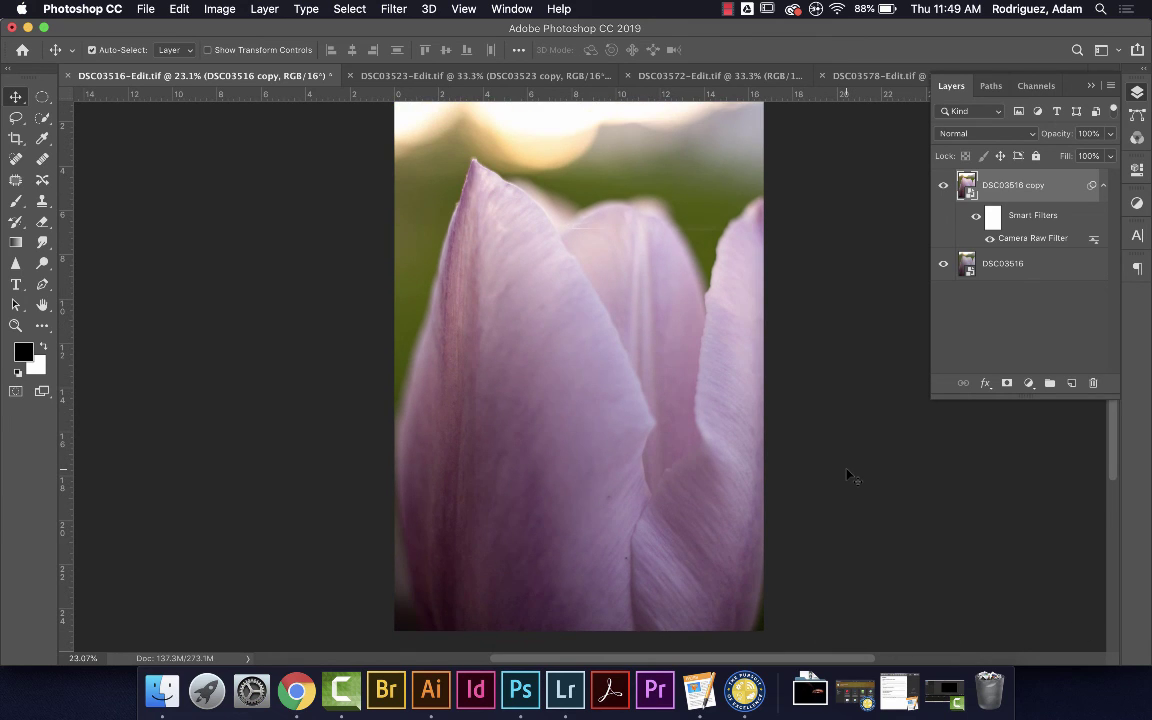